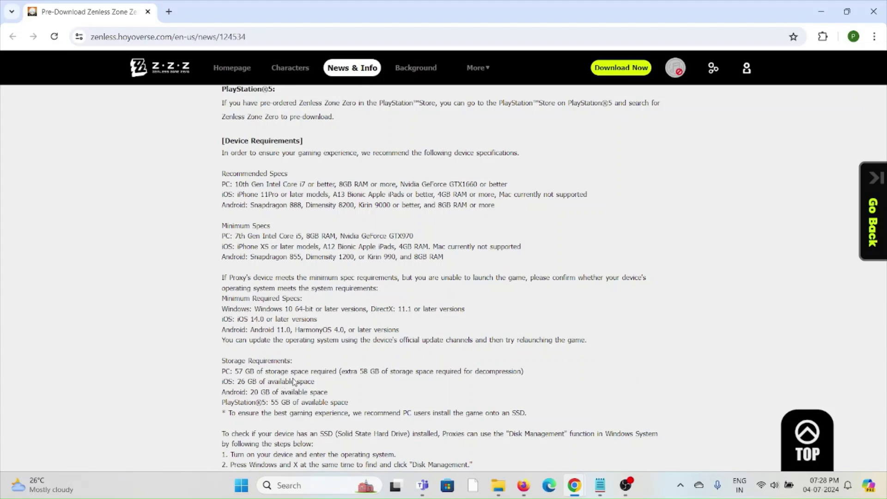
pyautogui.scroll(-1, 291, 379)
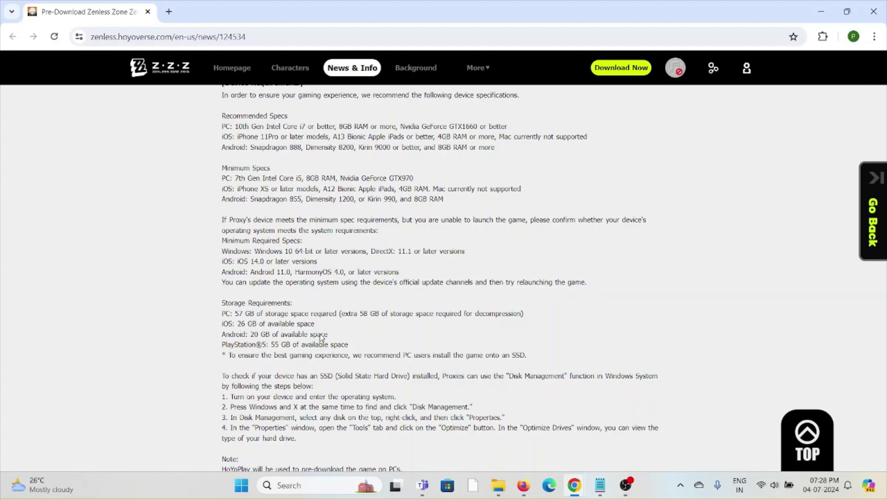
pyautogui.scroll(-2, 322, 338)
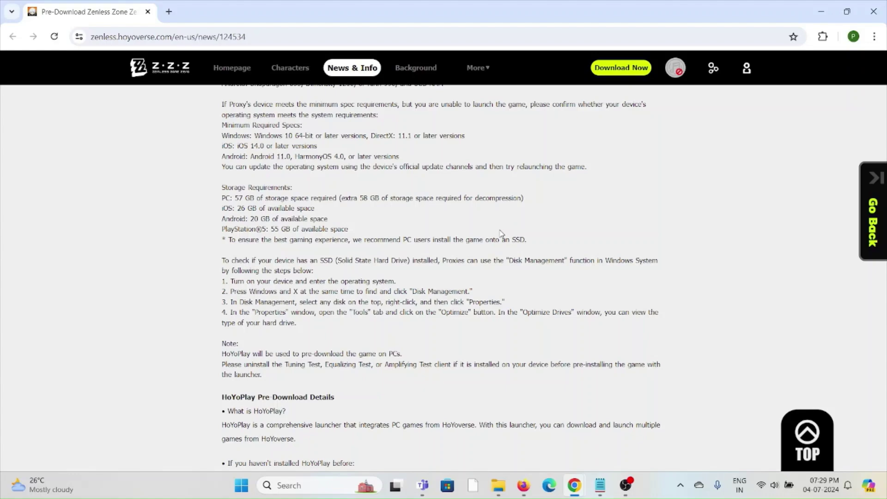
pyautogui.scroll(8, 501, 233)
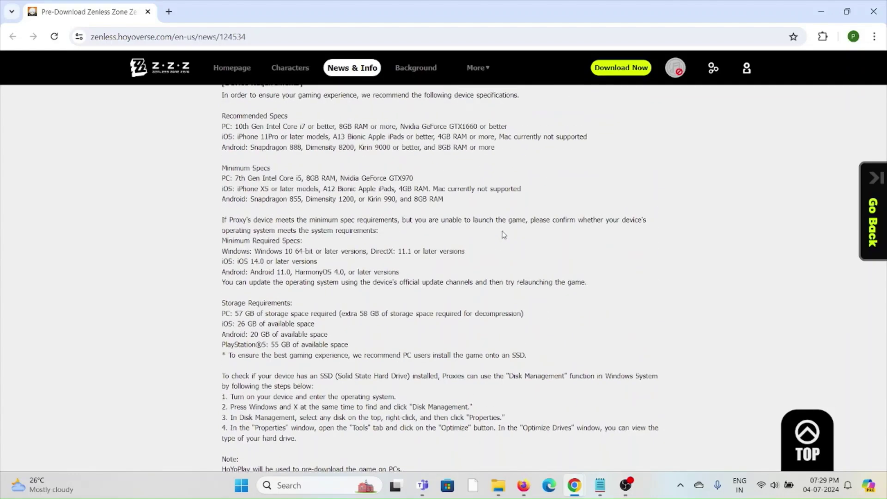
pyautogui.scroll(-4, 504, 235)
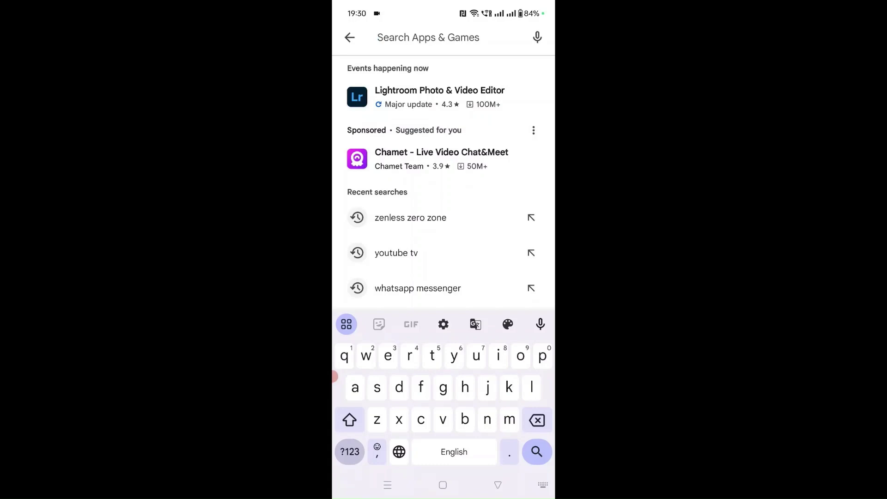
# Step: Search the Play Store for 'zenless zero zone' by typing 'ze' and choosing the suggestion
pyautogui.write('ze')
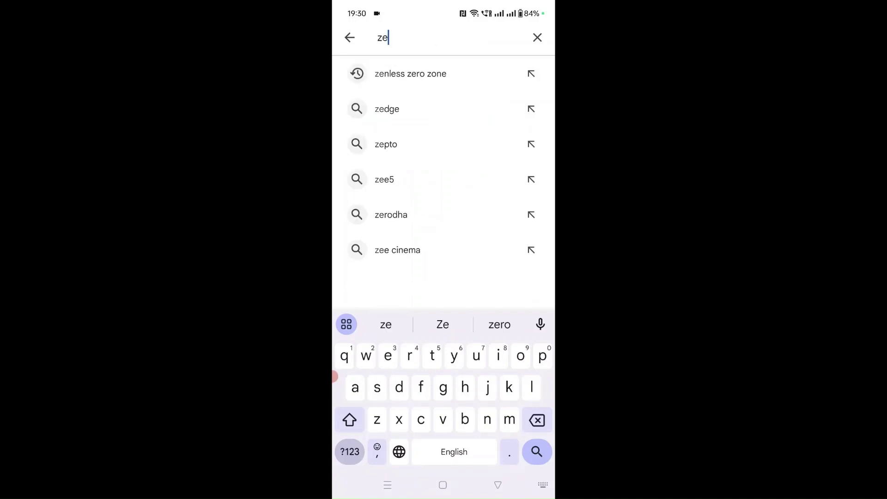
pyautogui.click(471, 73)
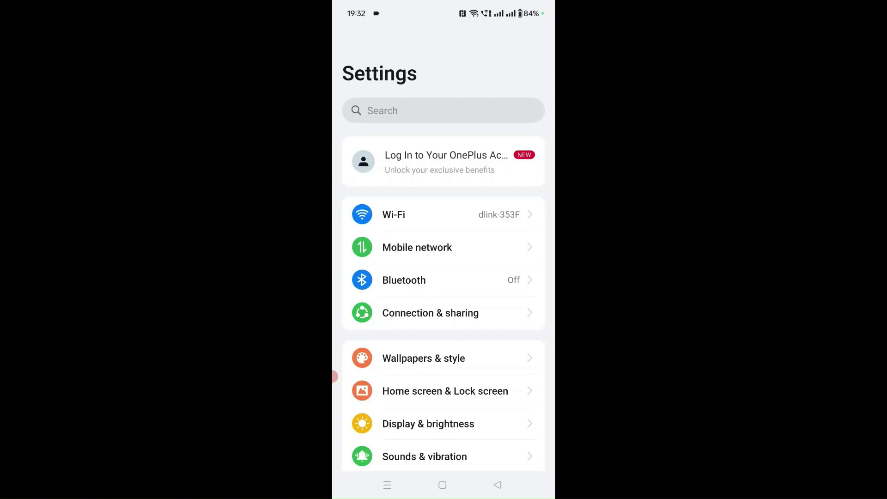
# Step: Find Zenless Zone Zero under Apps > App management by searching 'ze' and open its App info
pyautogui.scroll(-5, 444, 263)
pyautogui.click(393, 307)
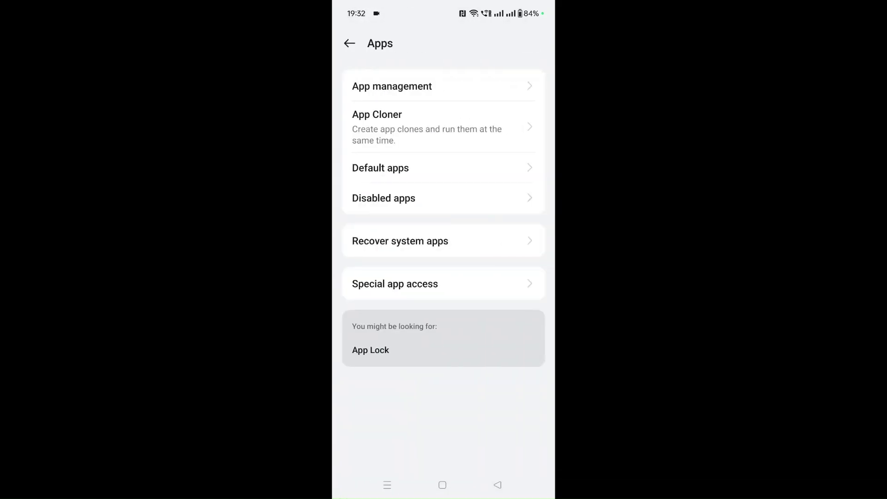
pyautogui.click(392, 87)
pyautogui.click(425, 73)
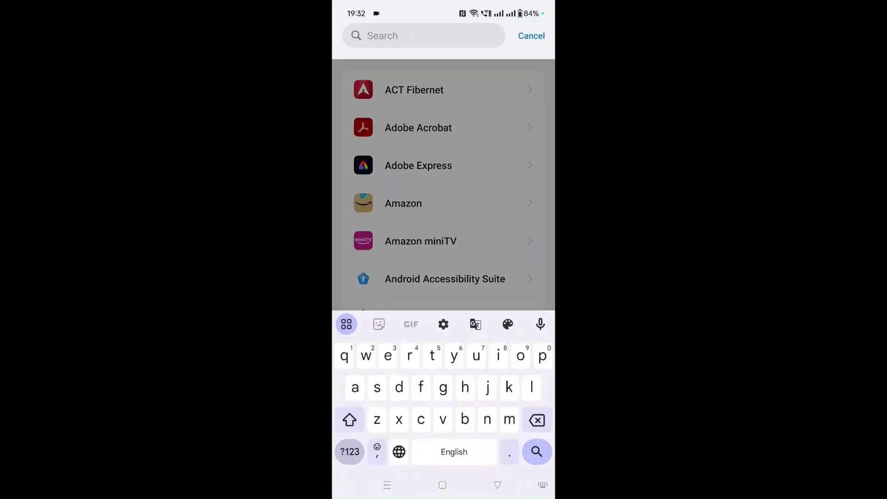
pyautogui.write('ze')
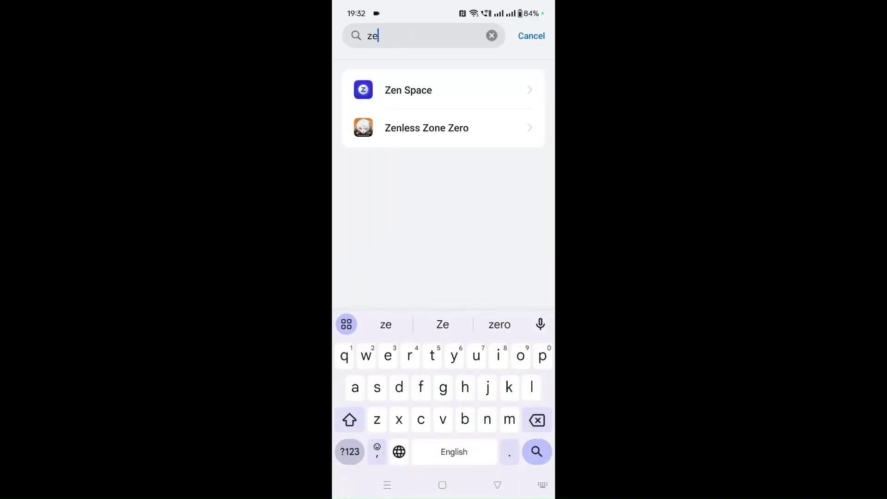
pyautogui.click(426, 128)
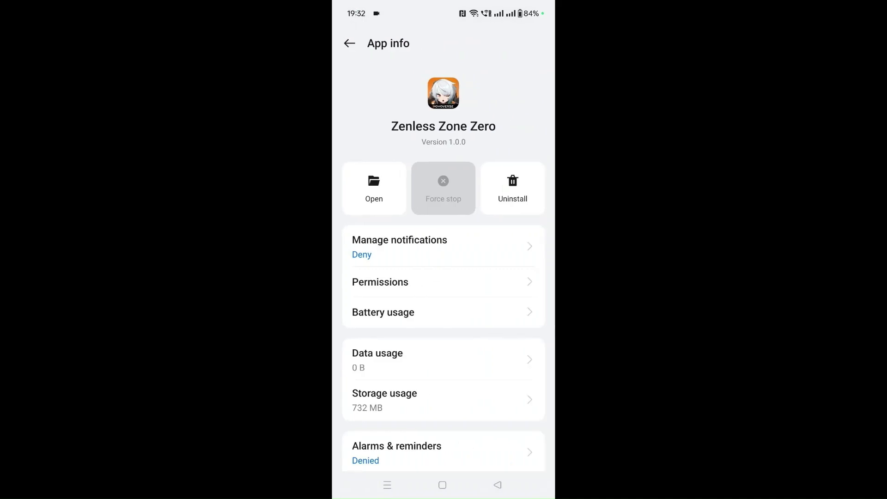
# Step: Clear Zenless Zone Zero's 15.1 MB cache in Storage usage so it reads 0 B
pyautogui.scroll(-2, 444, 265)
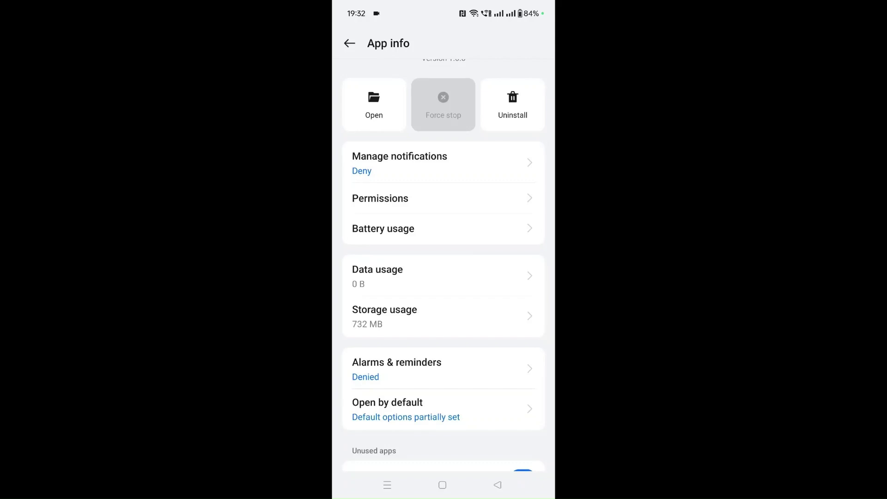
pyautogui.click(384, 316)
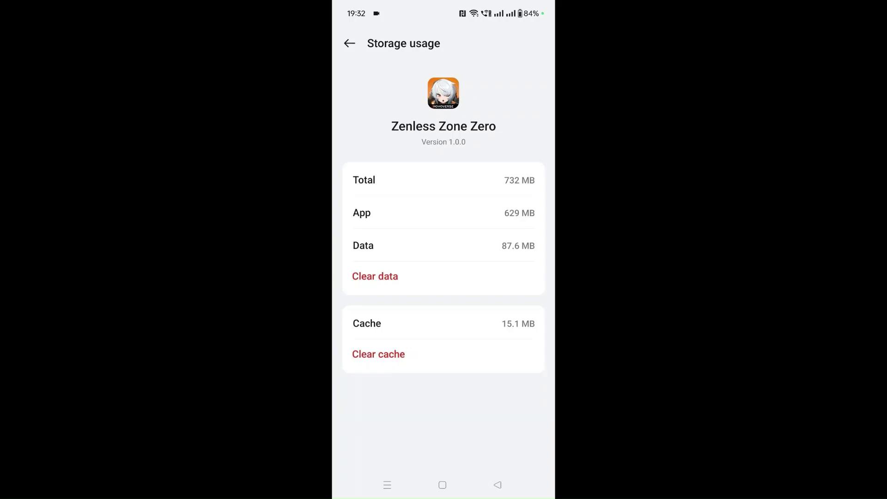
pyautogui.click(378, 354)
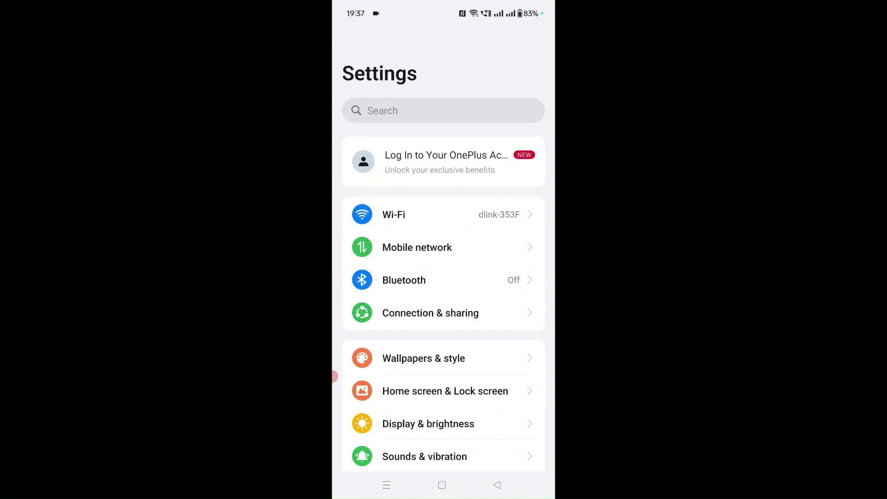
# Step: Open Zenless Zone Zero's App info through Apps > App management, searching 'ze'
pyautogui.scroll(-3, 444, 263)
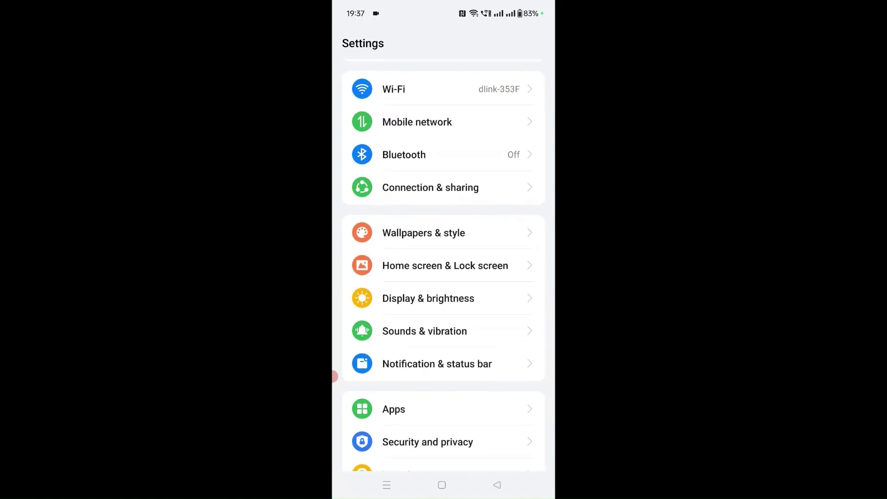
pyautogui.click(394, 409)
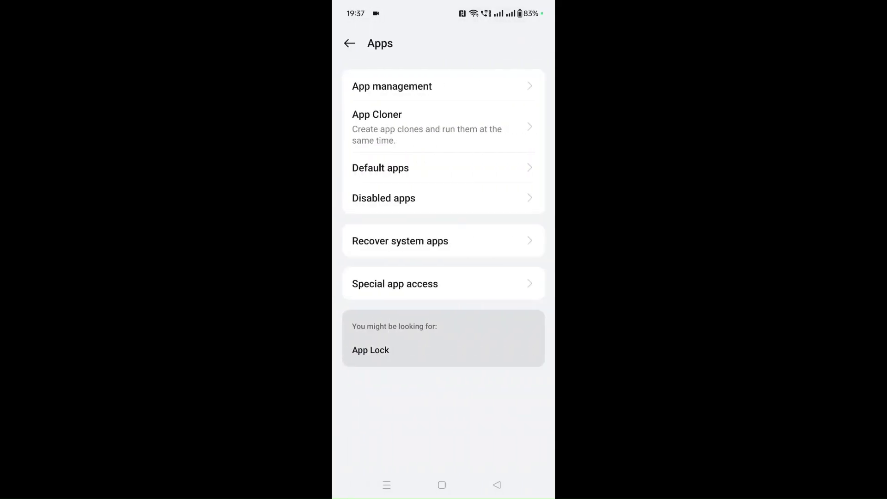
pyautogui.click(392, 86)
pyautogui.click(415, 74)
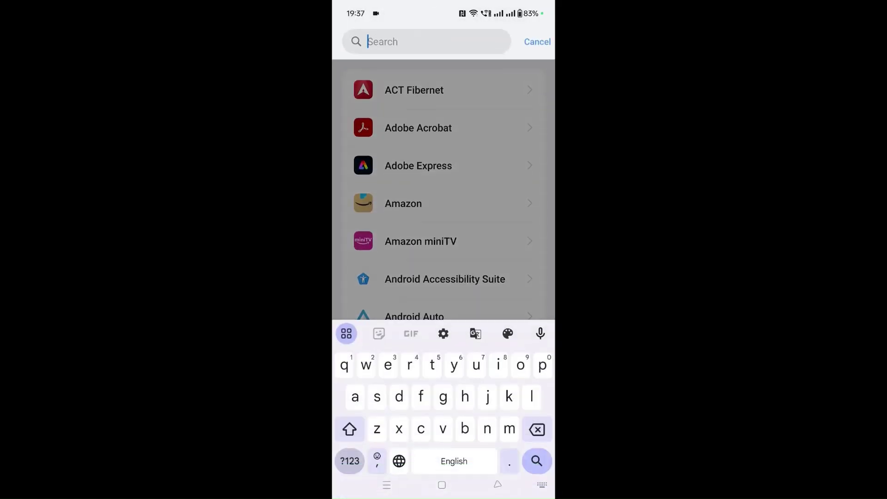
pyautogui.write('ze')
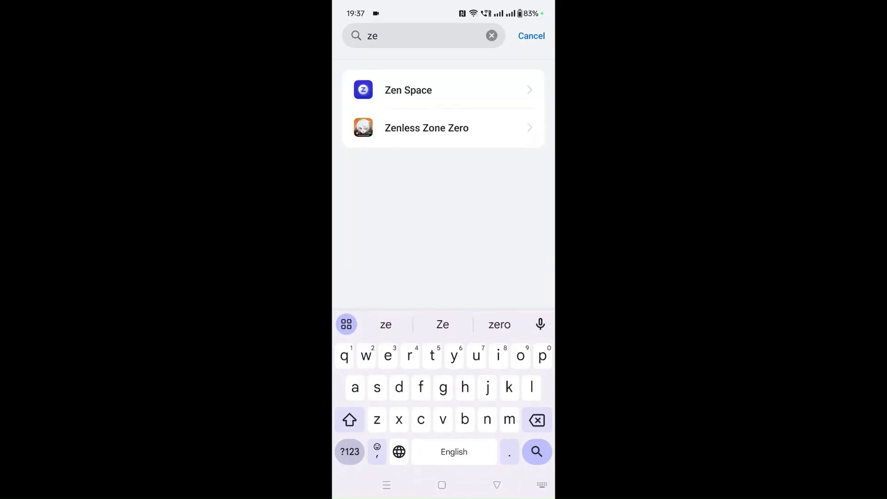
pyautogui.click(426, 128)
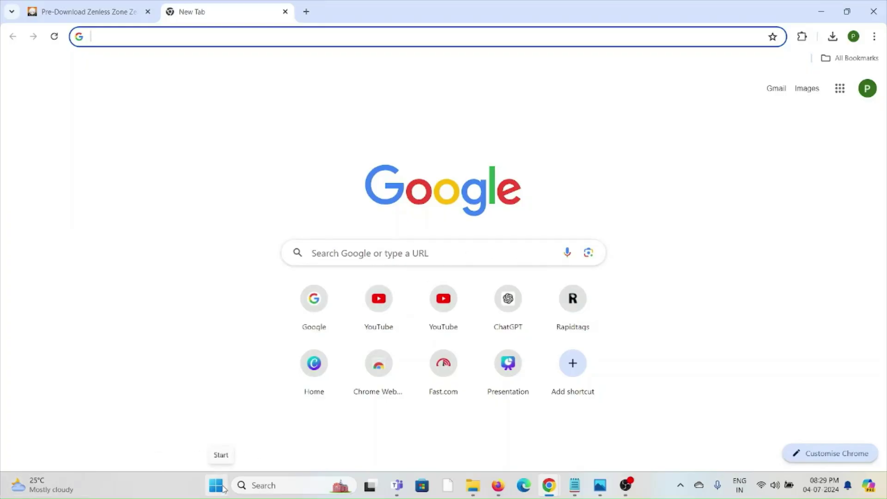
# Step: Show the Start menu's power options (Sleep, Shut down, Restart), then close them with Esc
pyautogui.click(223, 489)
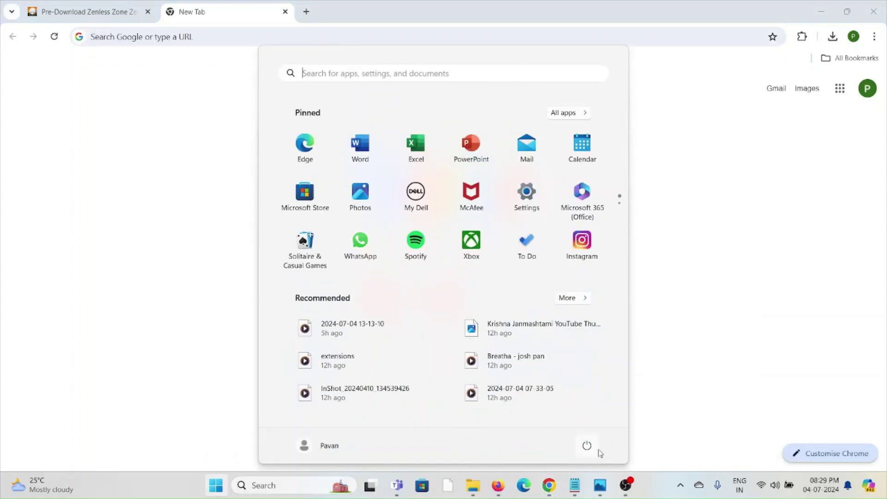
pyautogui.click(588, 446)
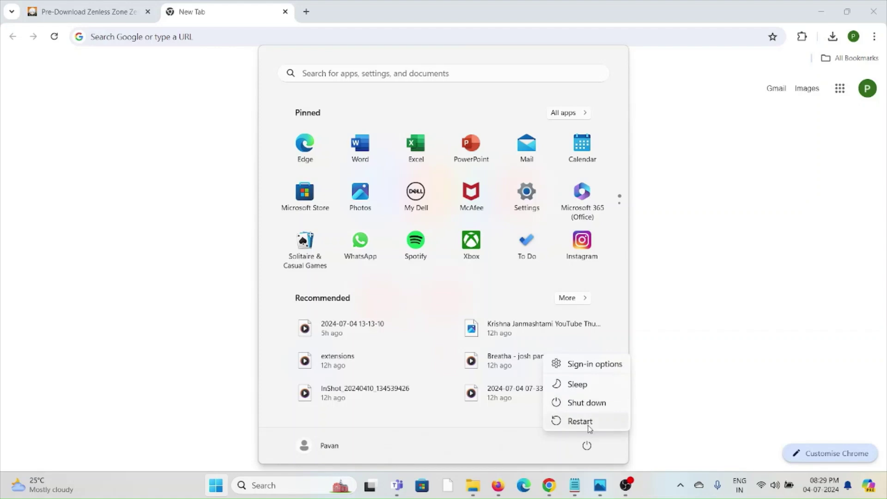
pyautogui.press('Escape')
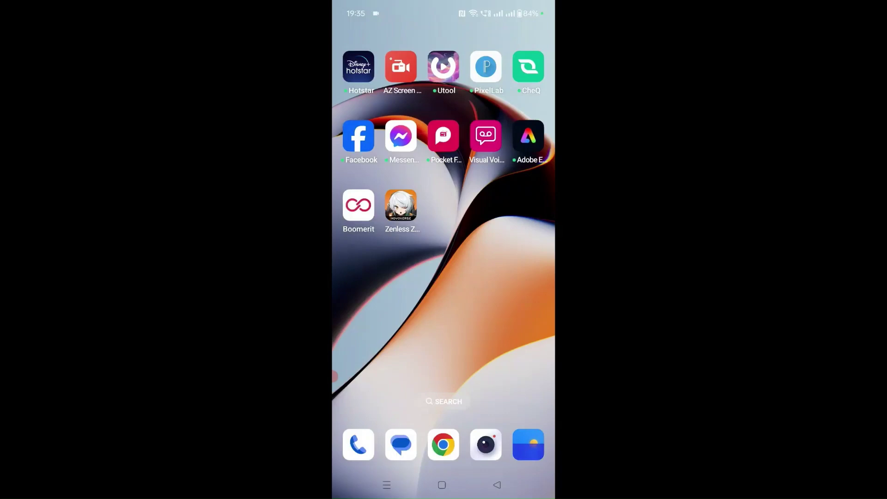
# Step: Launch the Settings app by searching 'set' in the app drawer
pyautogui.moveTo(444, 370); pyautogui.dragTo(444, 139)
pyautogui.click(416, 41)
pyautogui.write('s')
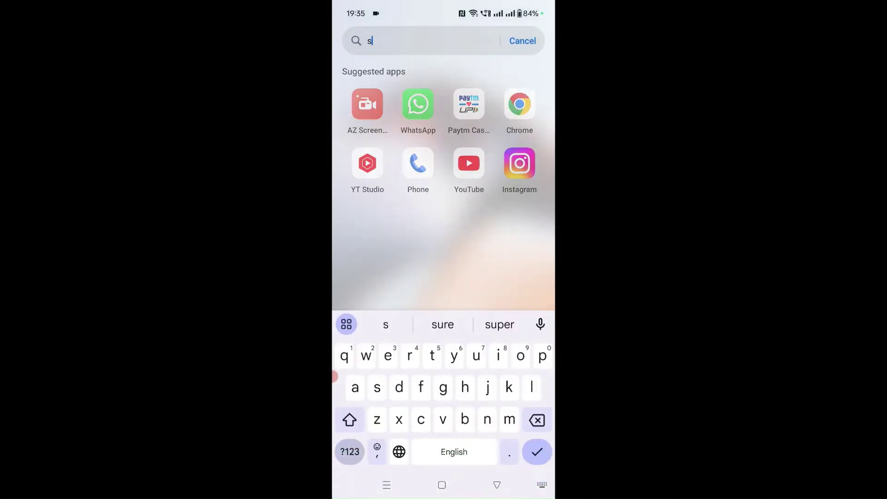
pyautogui.write('et')
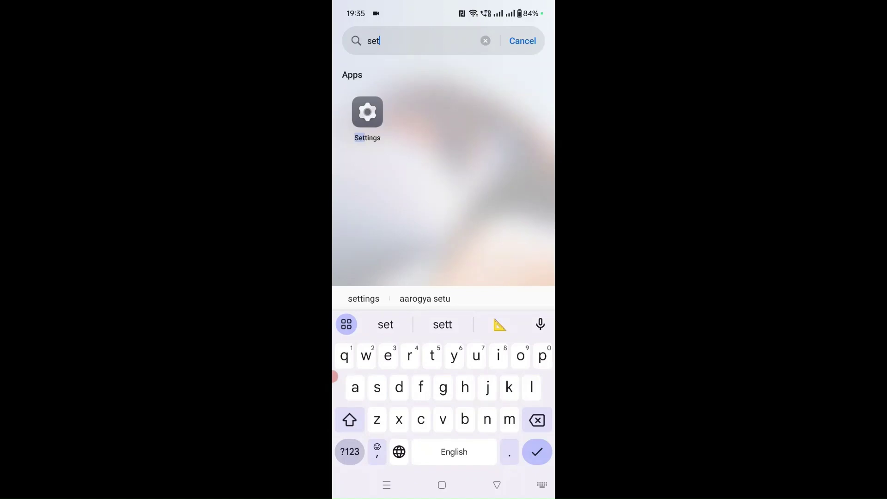
pyautogui.click(367, 112)
pyautogui.scroll(5, 443, 286)
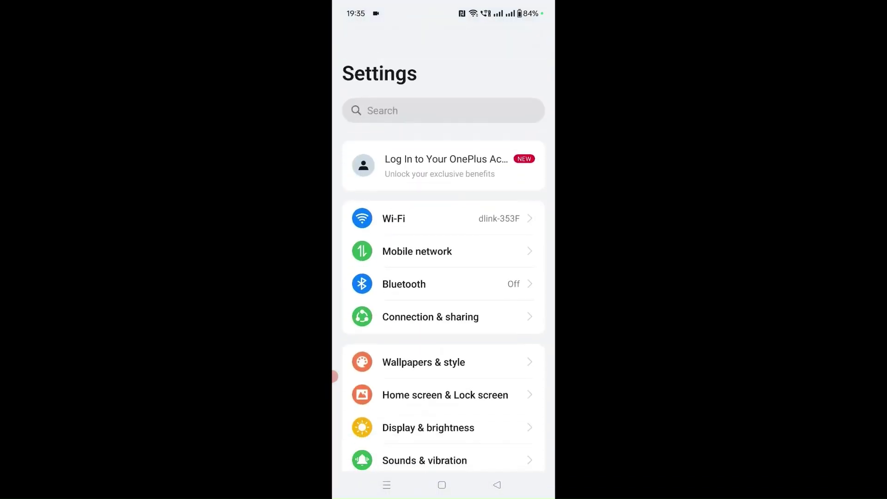
pyautogui.scroll(-5, 443, 286)
# Step: Open Zenless Zone Zero's App info via App management, bring up Uninstall, then cancel it
pyautogui.click(443, 234)
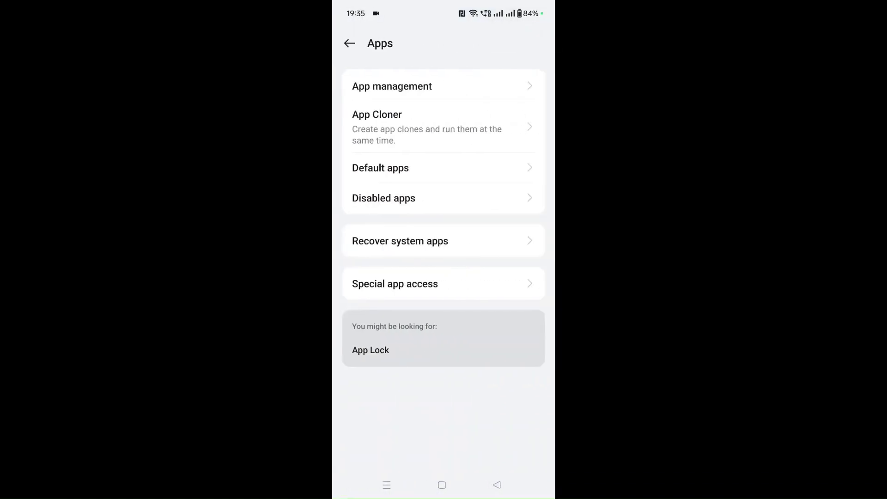
pyautogui.click(392, 86)
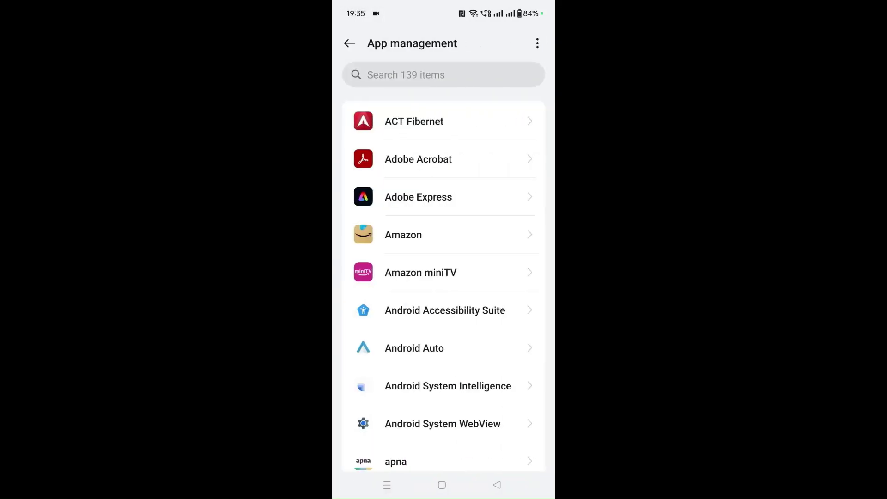
pyautogui.click(406, 75)
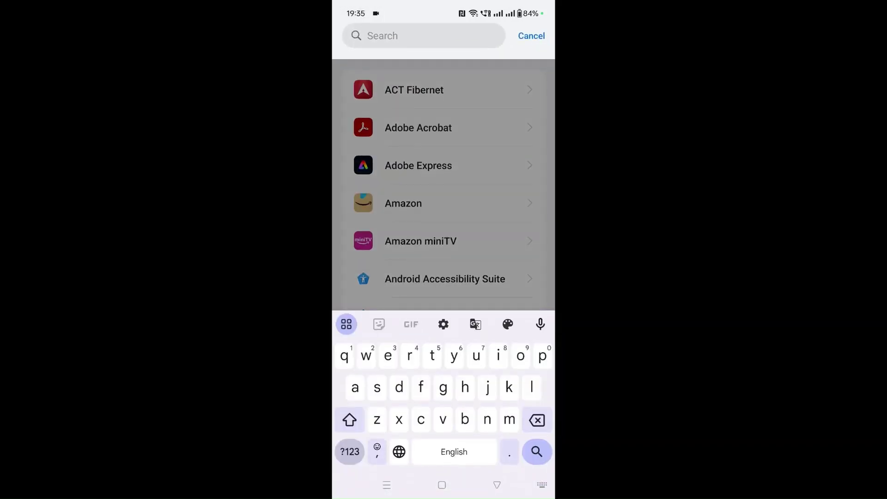
pyautogui.write('ze')
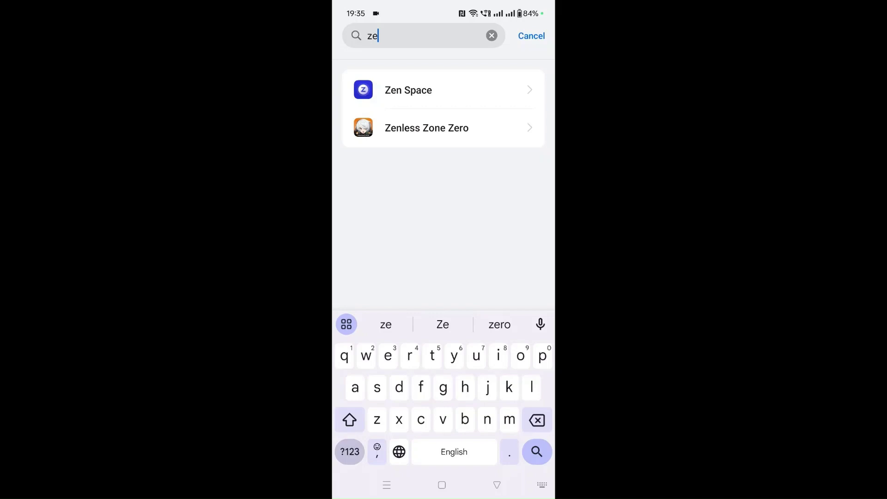
pyautogui.click(427, 128)
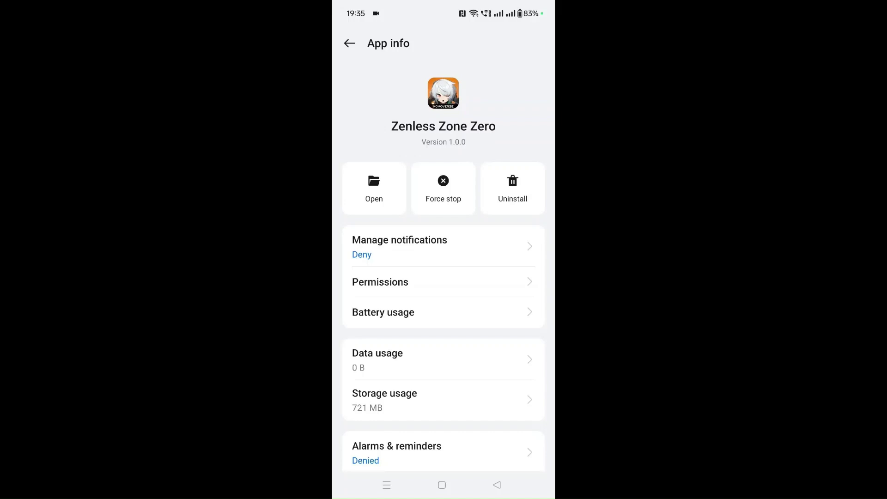
pyautogui.click(512, 188)
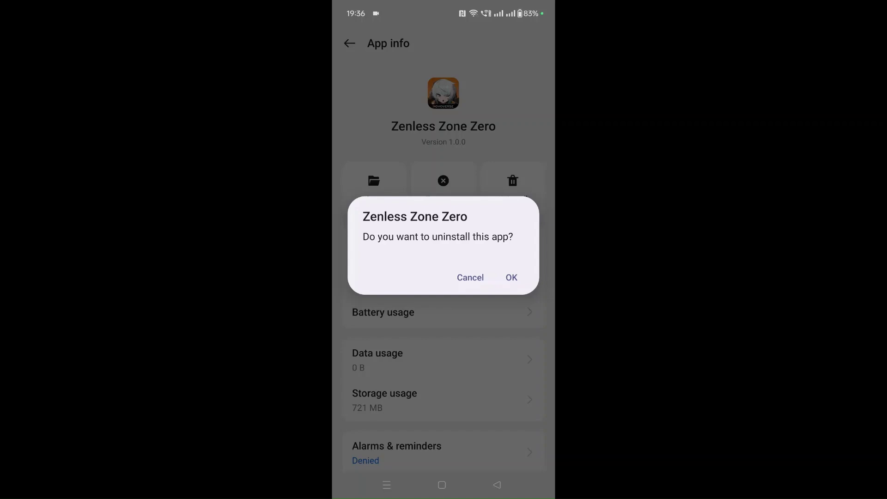
pyautogui.click(470, 278)
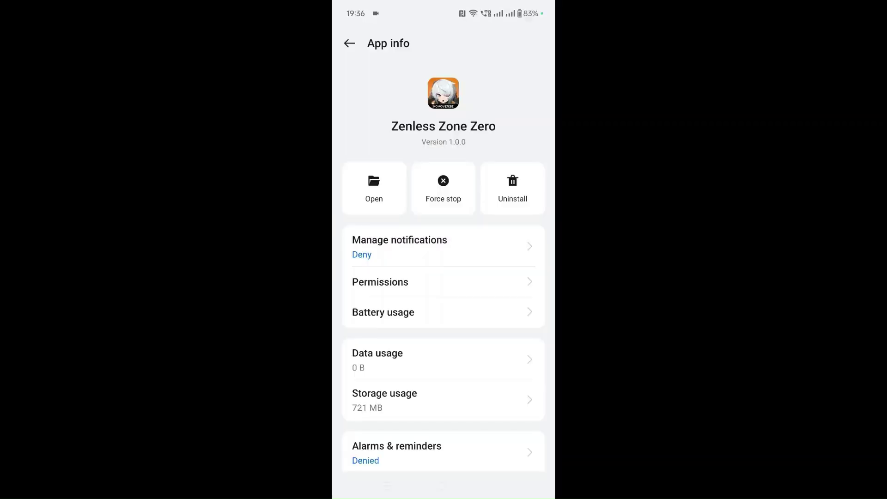
# Step: Close the notification shade, open Play Store and rerun the 'zenless zero zone' search from 'ze'
pyautogui.moveTo(443, 5); pyautogui.dragTo(444, 277)
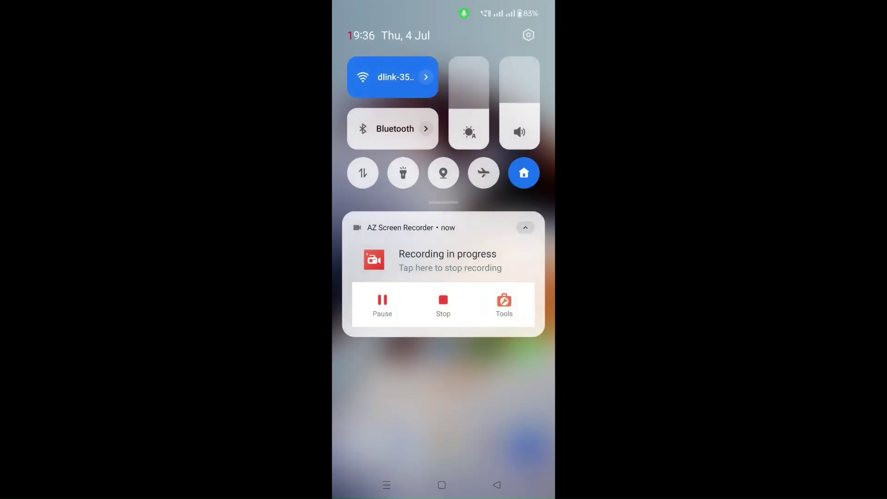
pyautogui.moveTo(443, 439); pyautogui.dragTo(444, 139)
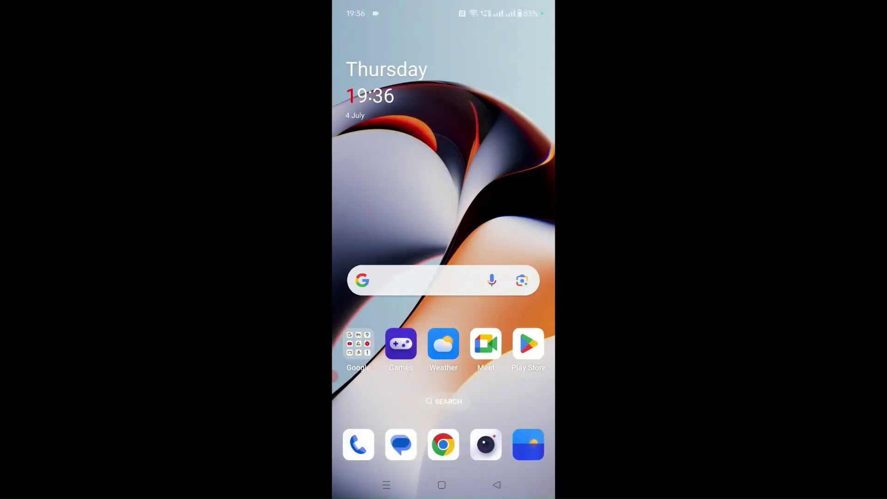
pyautogui.click(529, 345)
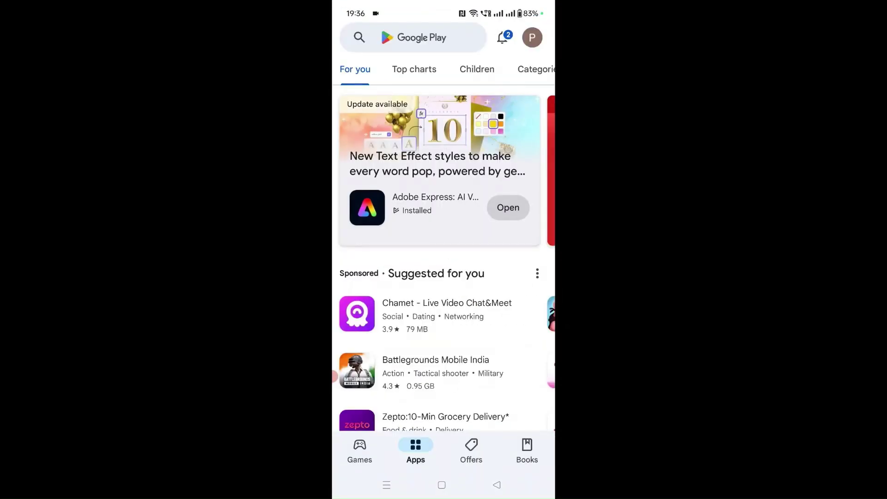
pyautogui.click(413, 37)
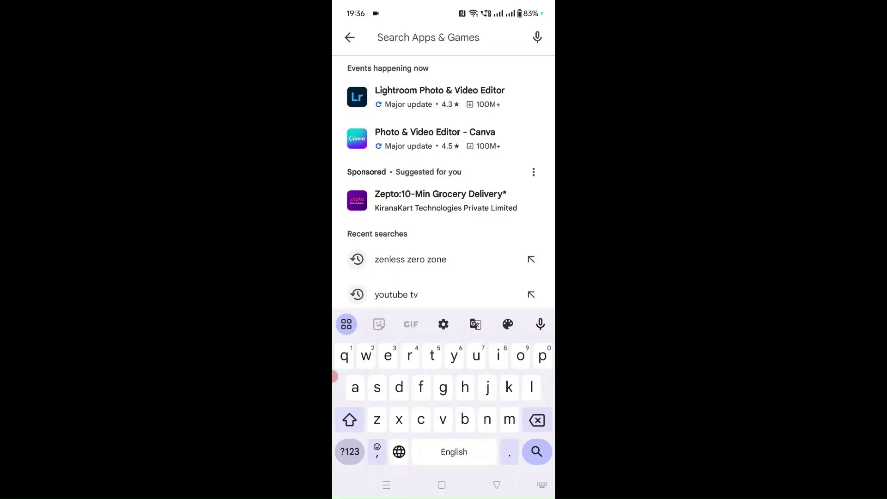
pyautogui.write('ze')
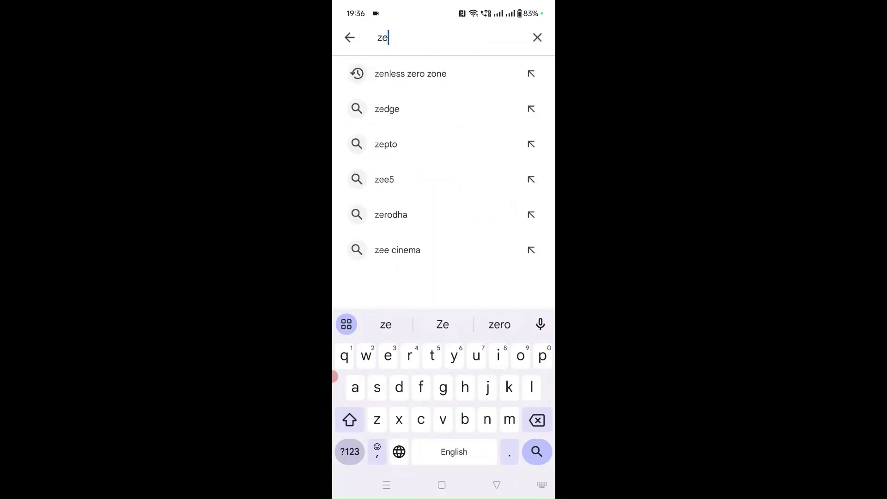
pyautogui.click(410, 74)
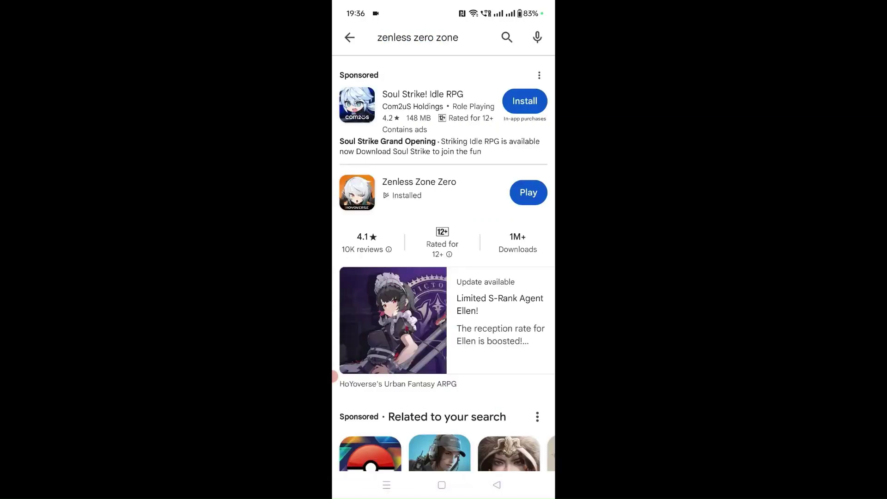